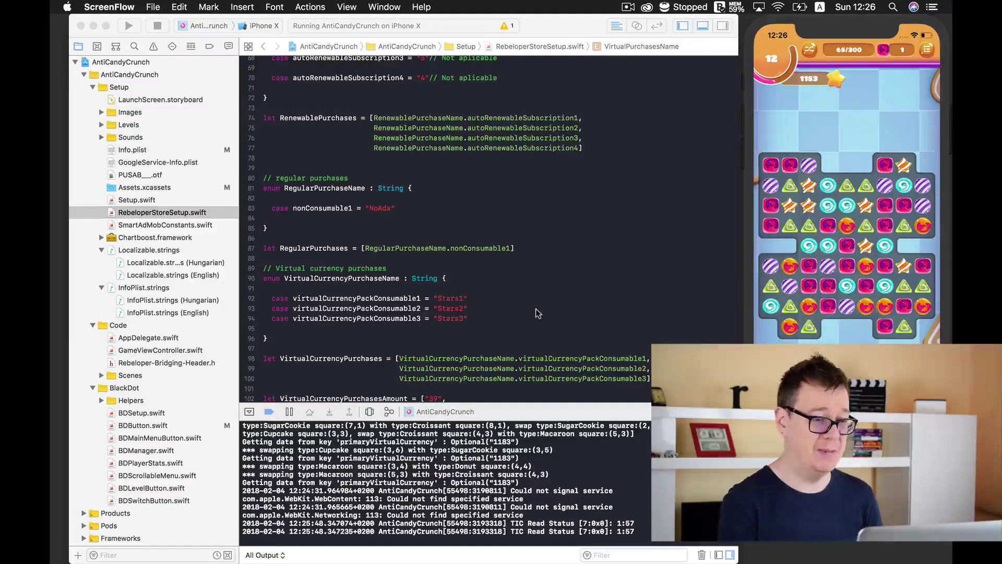
In Xcode, check the NoAds purchase identifier string and the project's bundle identifier settings
{"action": "scroll", "coordinate": [537, 310], "scroll_direction": "up", "scroll_amount": 1}
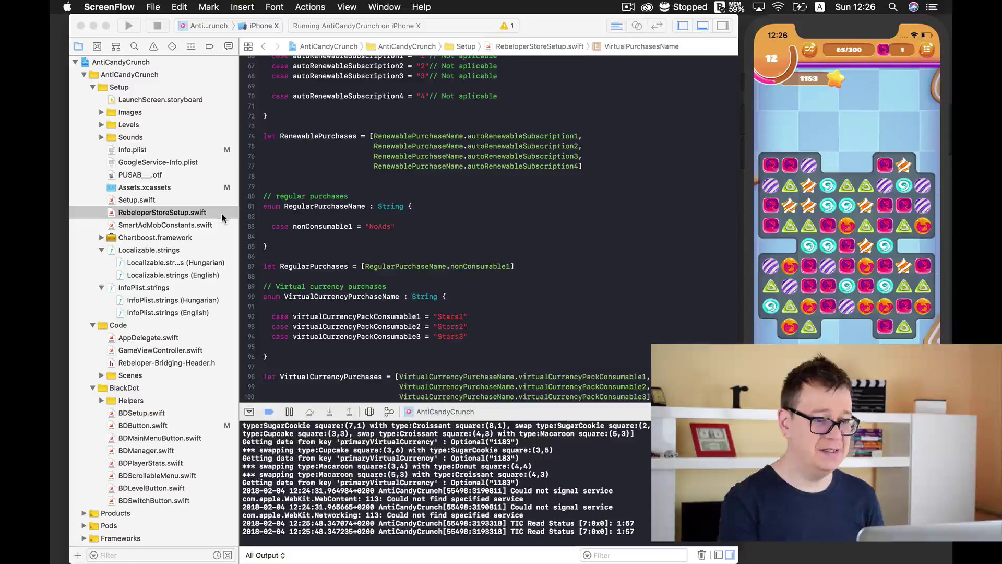
{"action": "scroll", "coordinate": [431, 234], "scroll_direction": "up", "scroll_amount": 1}
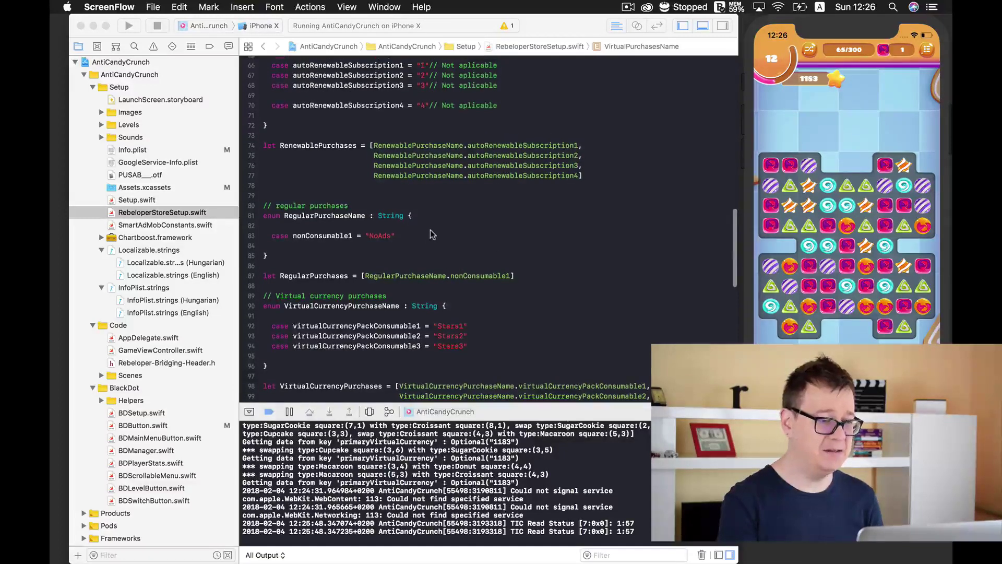
{"action": "scroll", "coordinate": [463, 244], "scroll_direction": "up", "scroll_amount": 10}
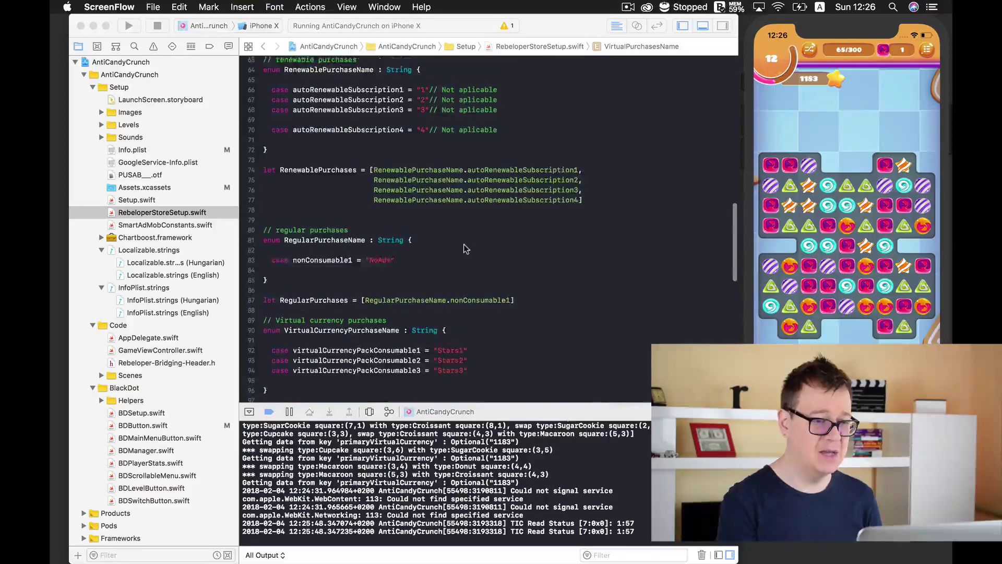
{"action": "scroll", "coordinate": [465, 247], "scroll_direction": "up", "scroll_amount": 3}
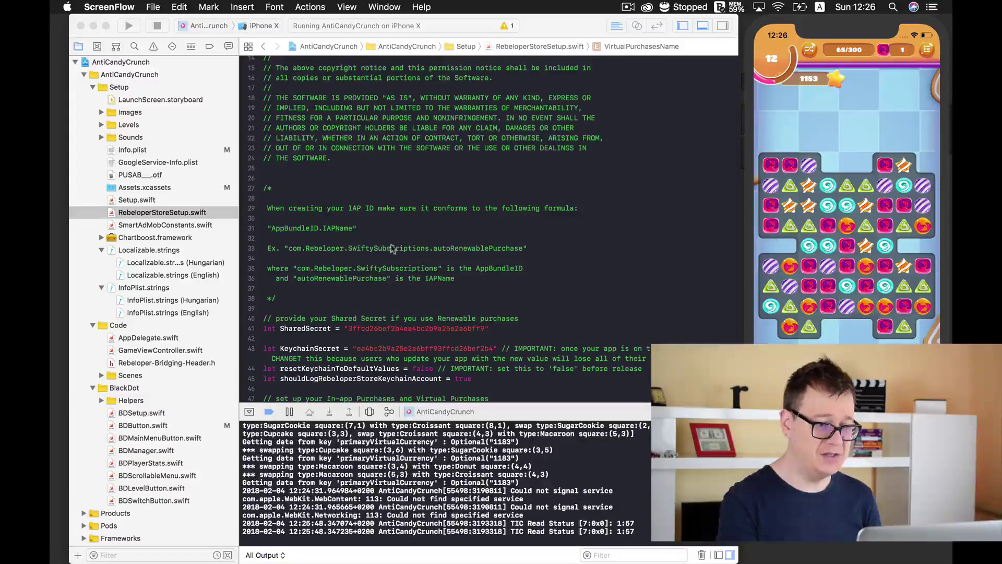
{"action": "scroll", "coordinate": [408, 249], "scroll_direction": "down", "scroll_amount": 10}
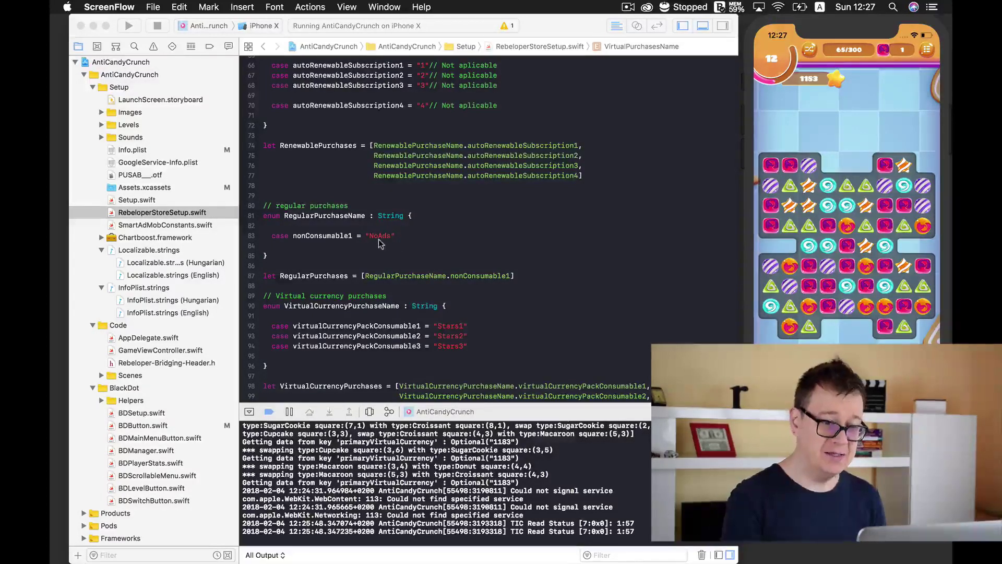
{"action": "double_click", "coordinate": [378, 237]}
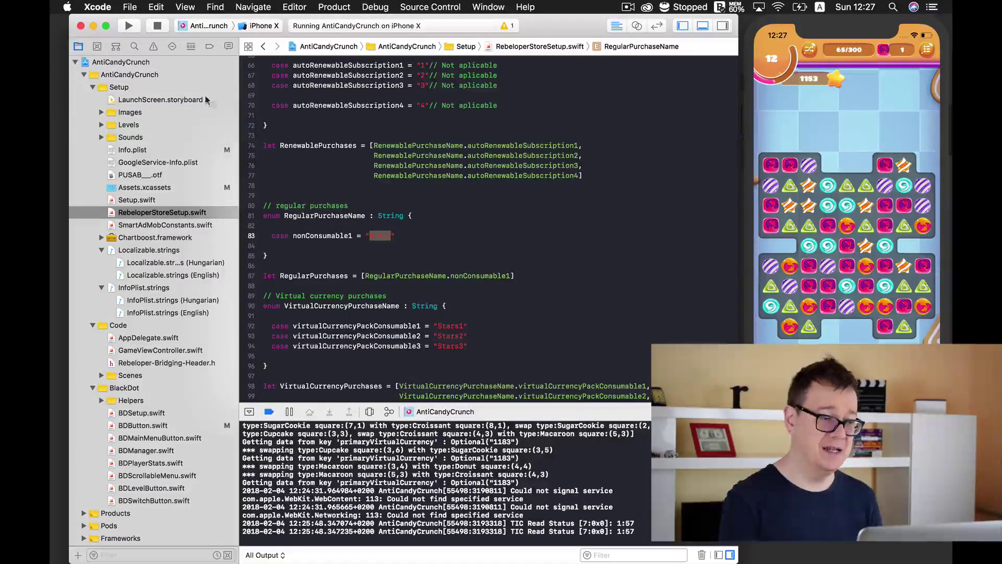
{"action": "left_click", "coordinate": [159, 62]}
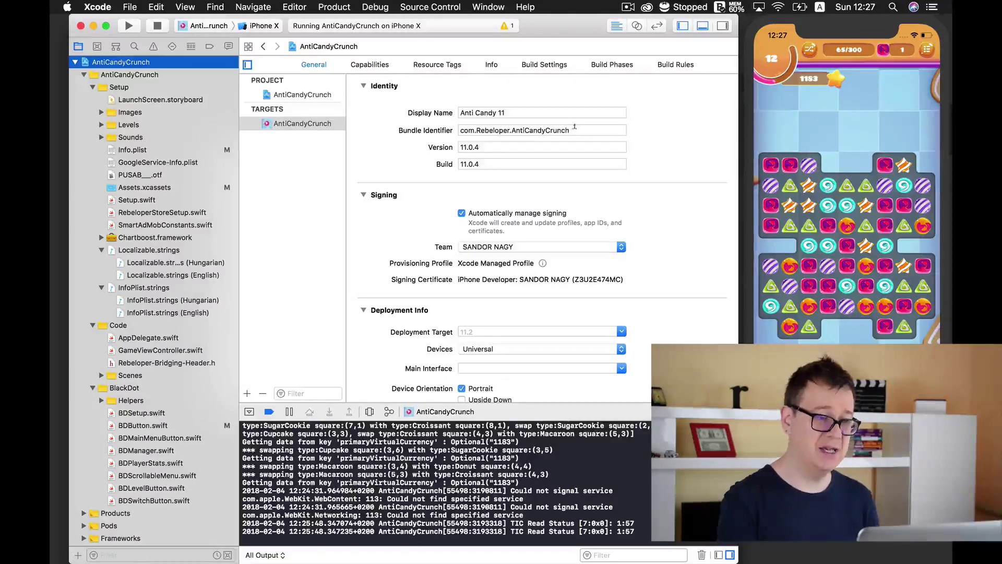
{"action": "left_click", "coordinate": [263, 46]}
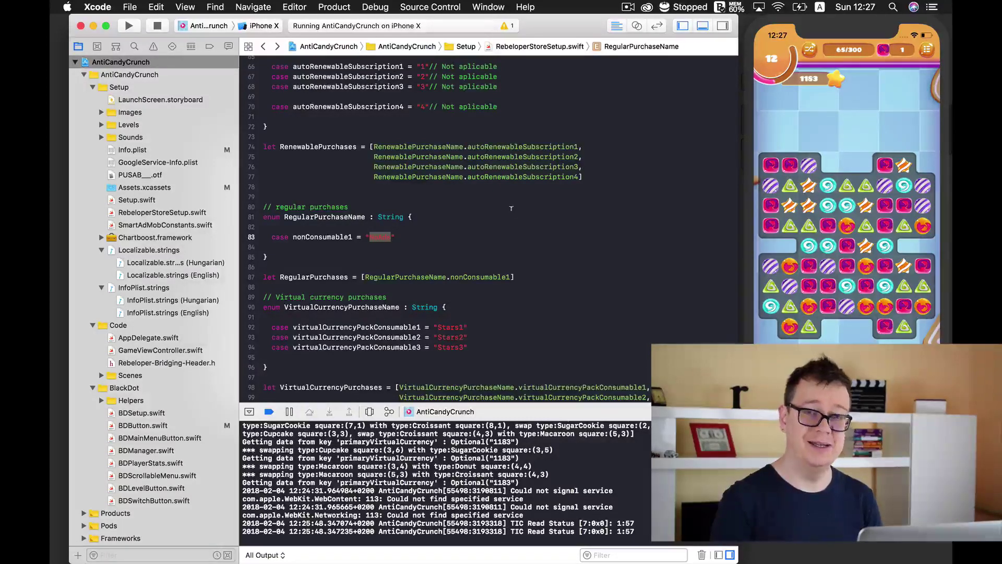
{"action": "mouse_move", "coordinate": [51, 286]}
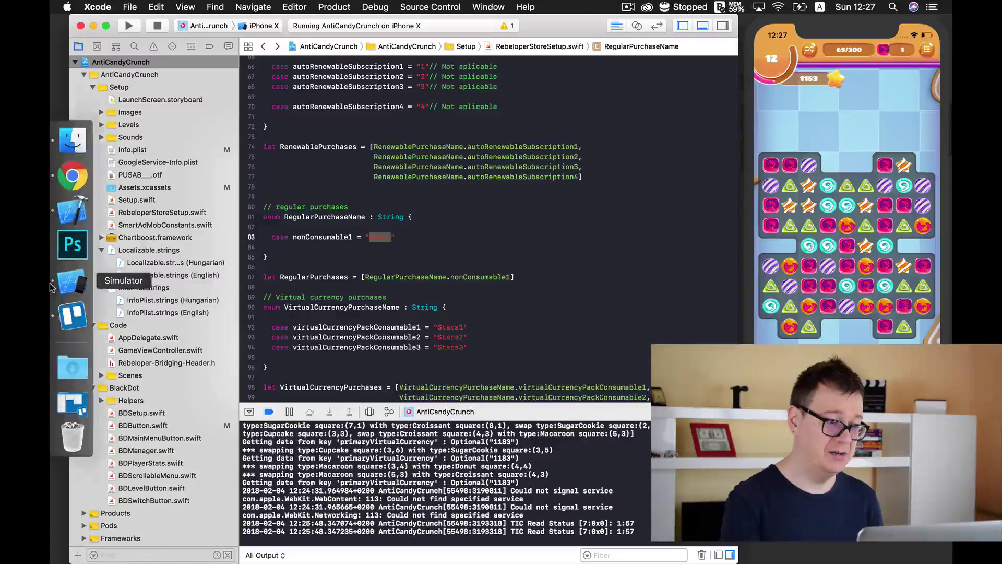
Open iTunes Connect in Chrome and sign in with the saved login credentials
{"action": "left_click", "coordinate": [73, 177]}
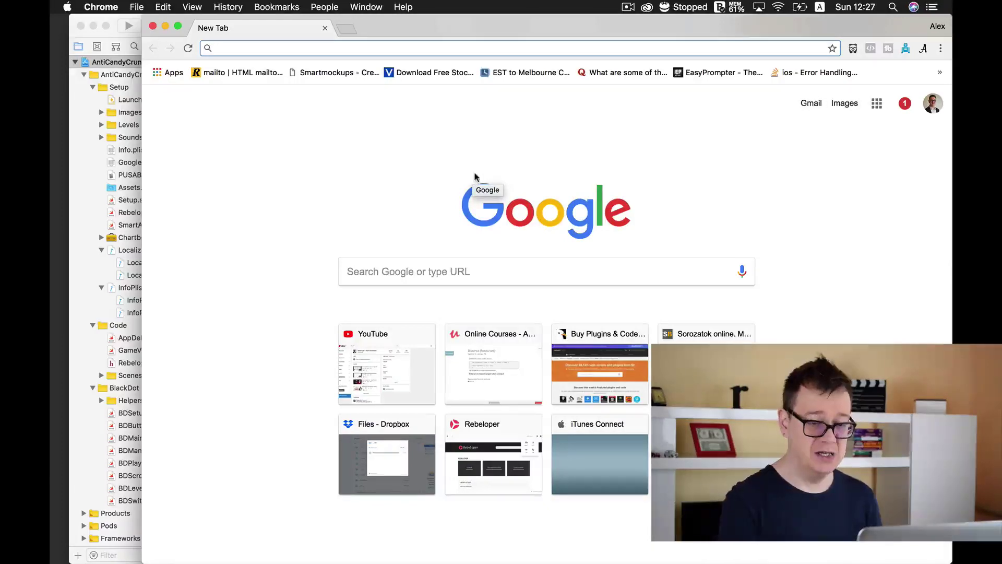
{"action": "left_click", "coordinate": [593, 455]}
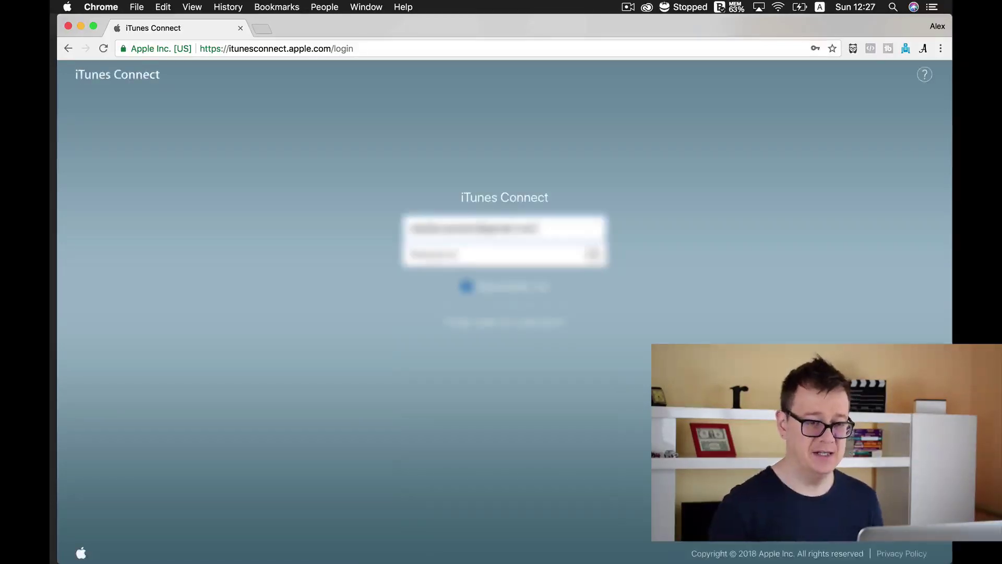
{"action": "left_click", "coordinate": [460, 254]}
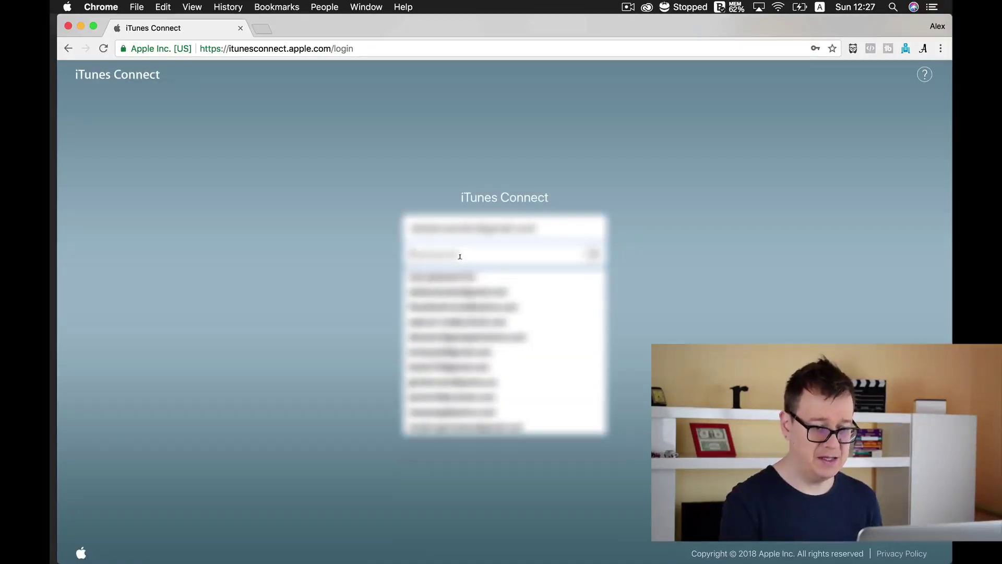
{"action": "left_click", "coordinate": [455, 289]}
{"action": "left_click", "coordinate": [599, 252]}
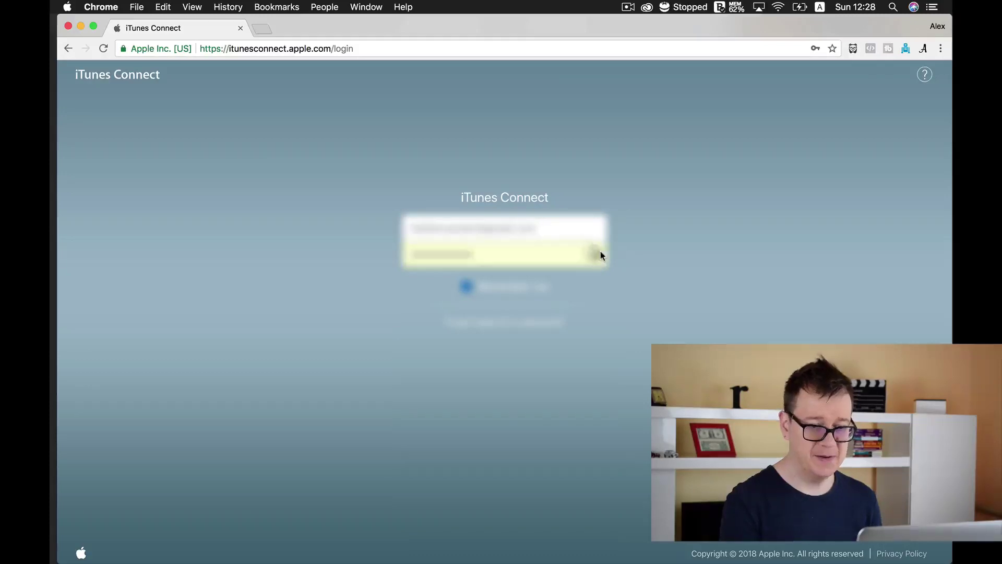
Switch to a different development team and open My Apps
{"action": "left_click_drag", "start_coordinate": [57, 94], "coordinate": [49, 93]}
{"action": "left_click", "coordinate": [870, 74]}
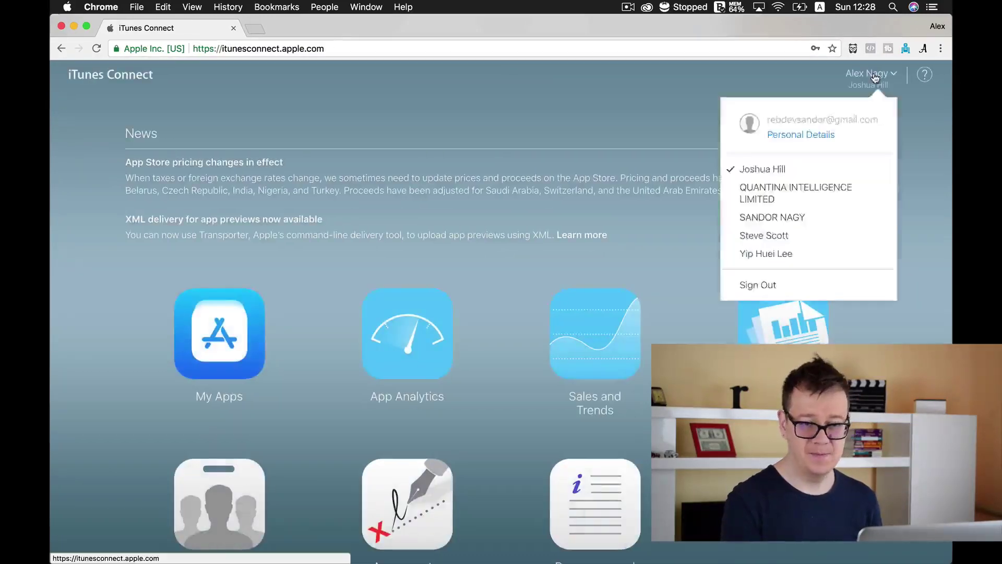
{"action": "left_click", "coordinate": [792, 214]}
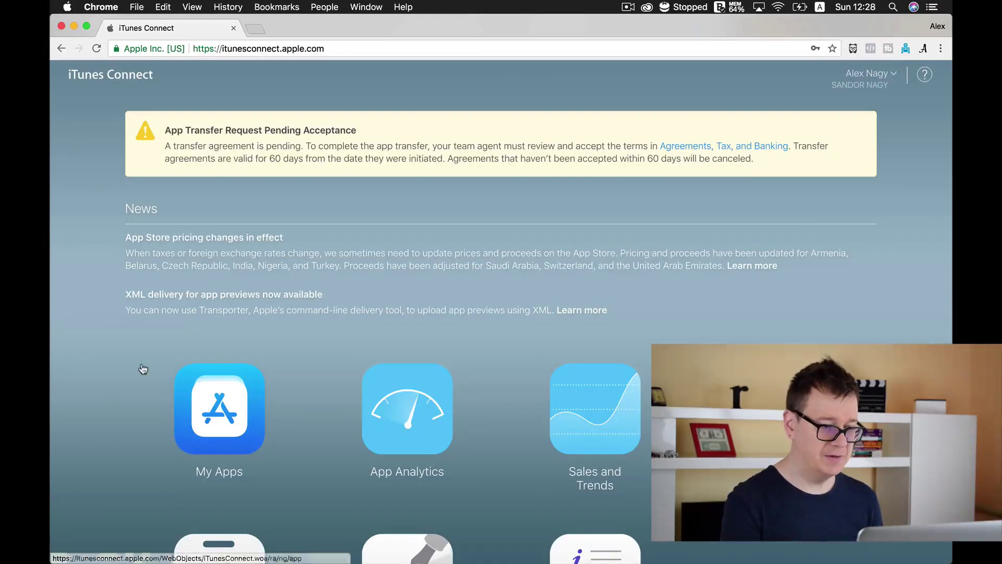
{"action": "scroll", "coordinate": [140, 364], "scroll_direction": "down", "scroll_amount": 3}
{"action": "left_click", "coordinate": [222, 337]}
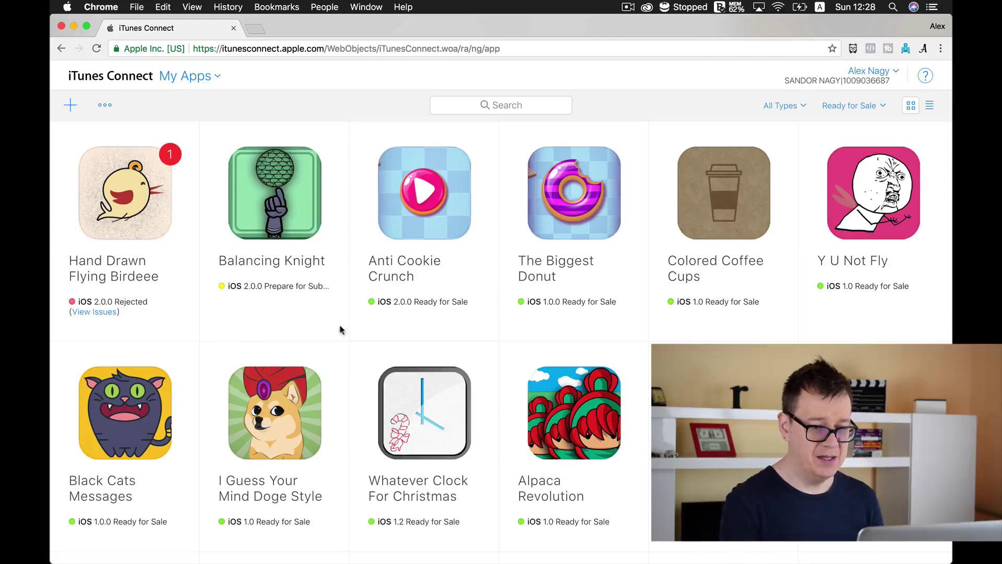
Set the My Apps status filter to All Statuses
{"action": "scroll", "coordinate": [358, 324], "scroll_direction": "down", "scroll_amount": 5}
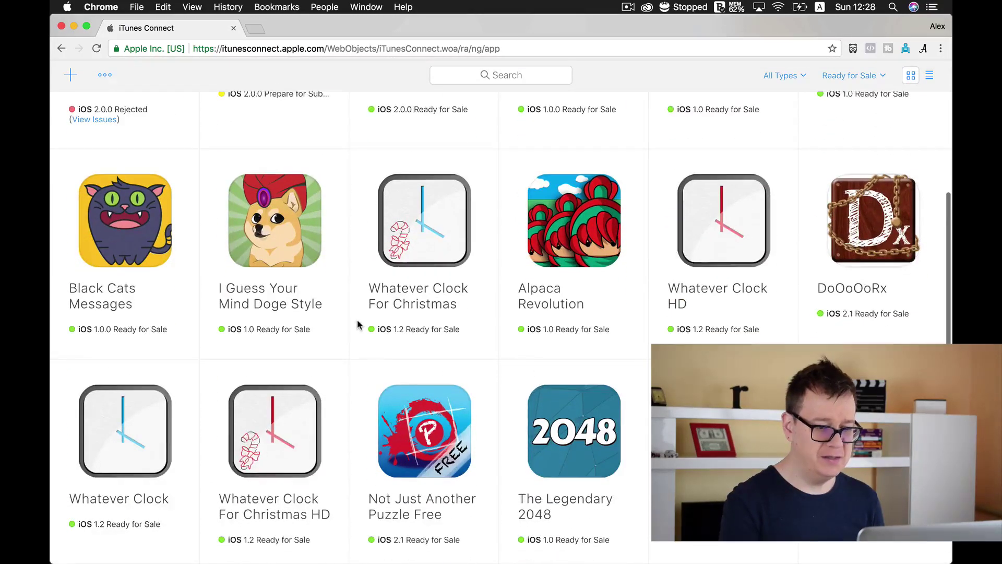
{"action": "scroll", "coordinate": [358, 325], "scroll_direction": "up", "scroll_amount": 10}
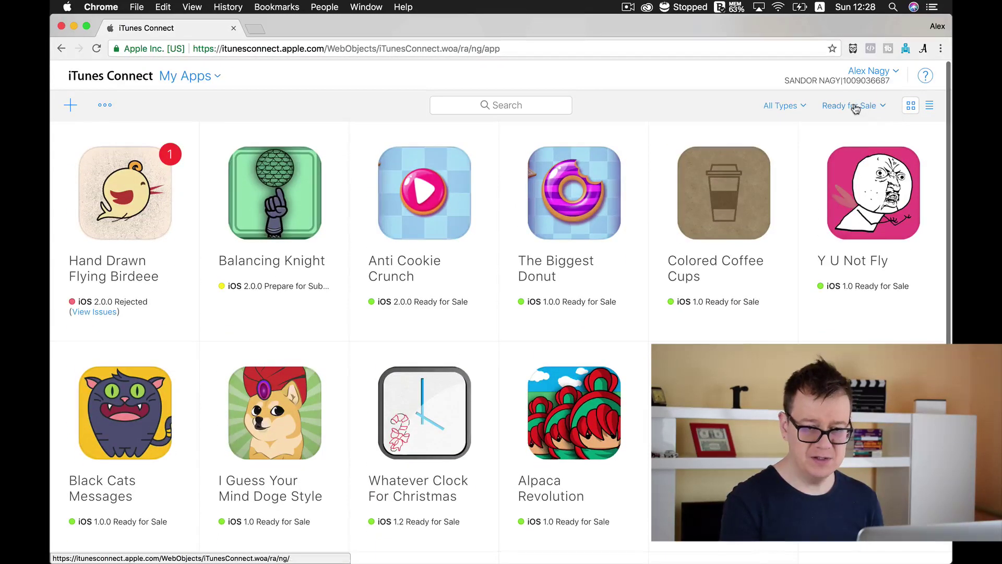
{"action": "left_click", "coordinate": [852, 105]}
{"action": "left_click", "coordinate": [763, 150]}
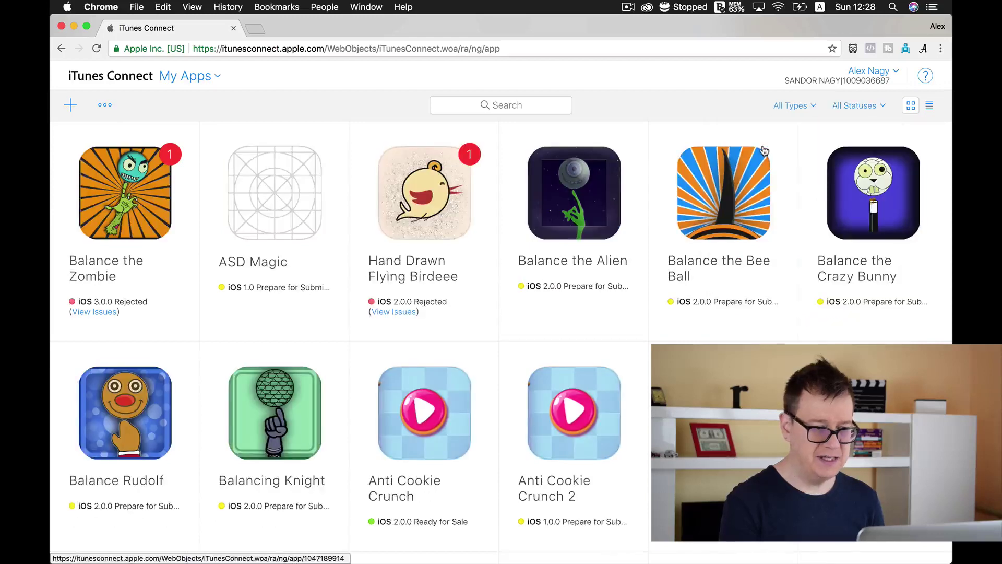
From ASD Magic's In-App Purchases page, create a new Non-Consumable in-app purchase
{"action": "left_click", "coordinate": [256, 266]}
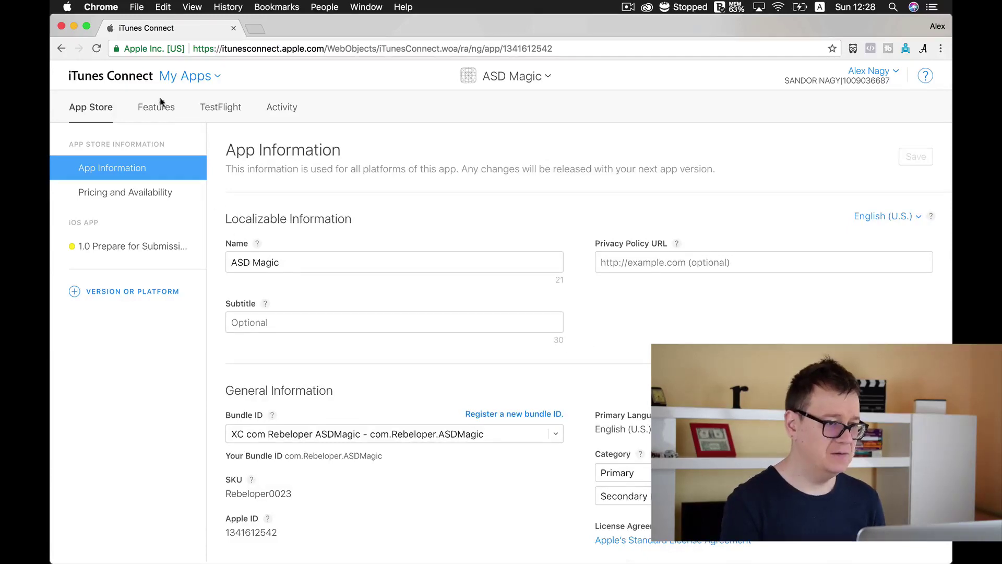
{"action": "left_click", "coordinate": [153, 108]}
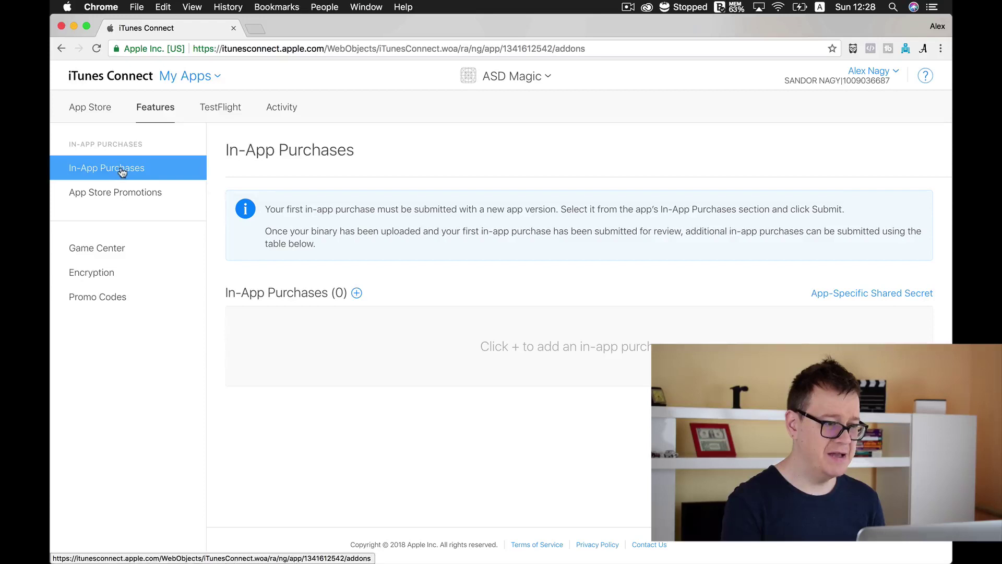
{"action": "left_click", "coordinate": [357, 295]}
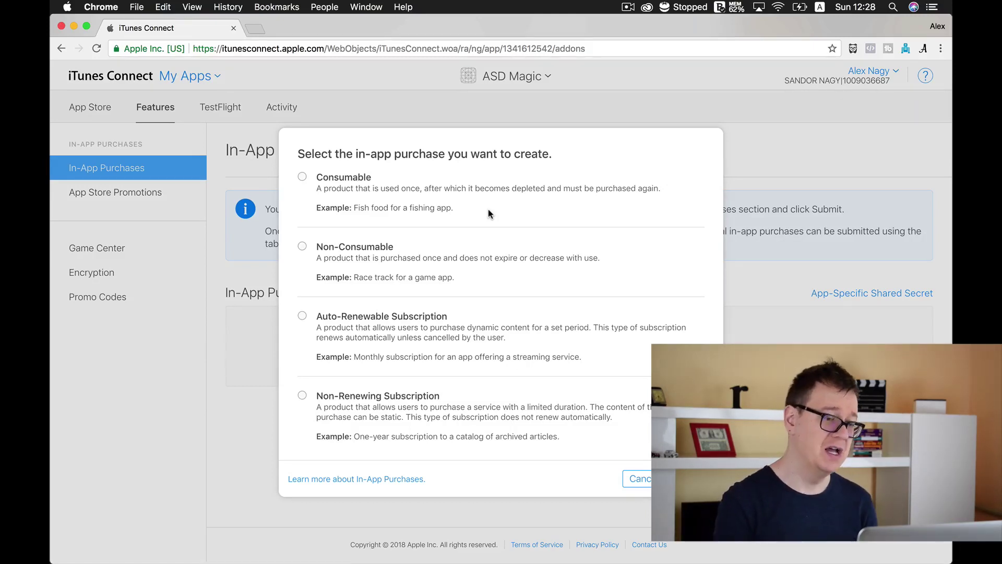
{"action": "left_click", "coordinate": [303, 247]}
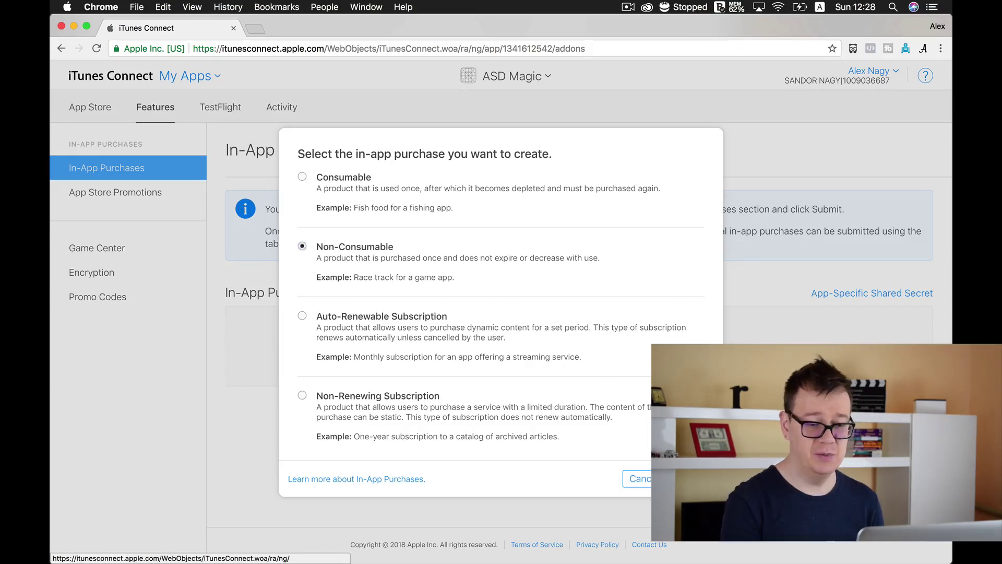
{"action": "left_click", "coordinate": [688, 478]}
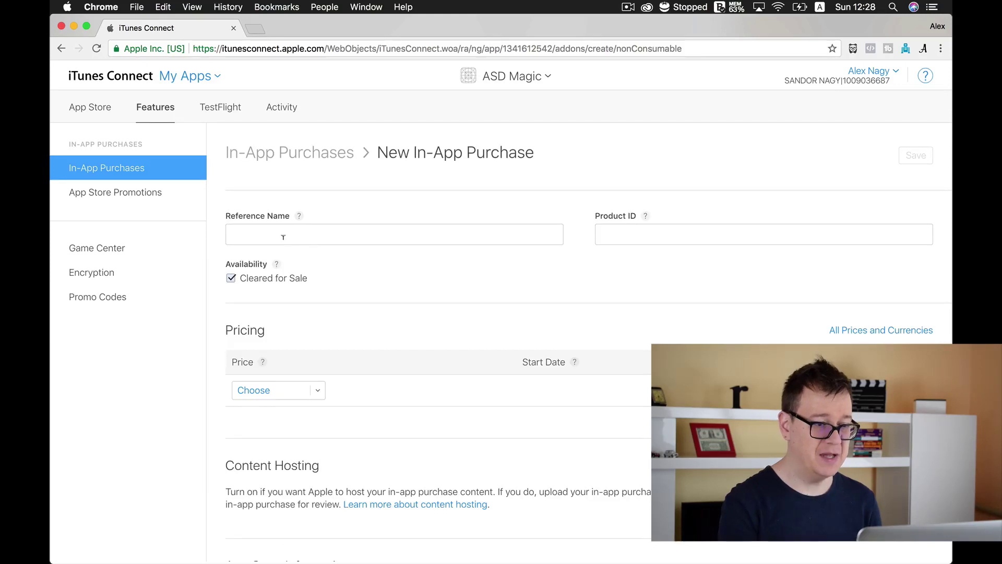
Enter 'No Ads' as the reference name, then bring up the project folder in Finder
{"action": "left_click", "coordinate": [282, 236]}
{"action": "type", "text": "No Ads"}
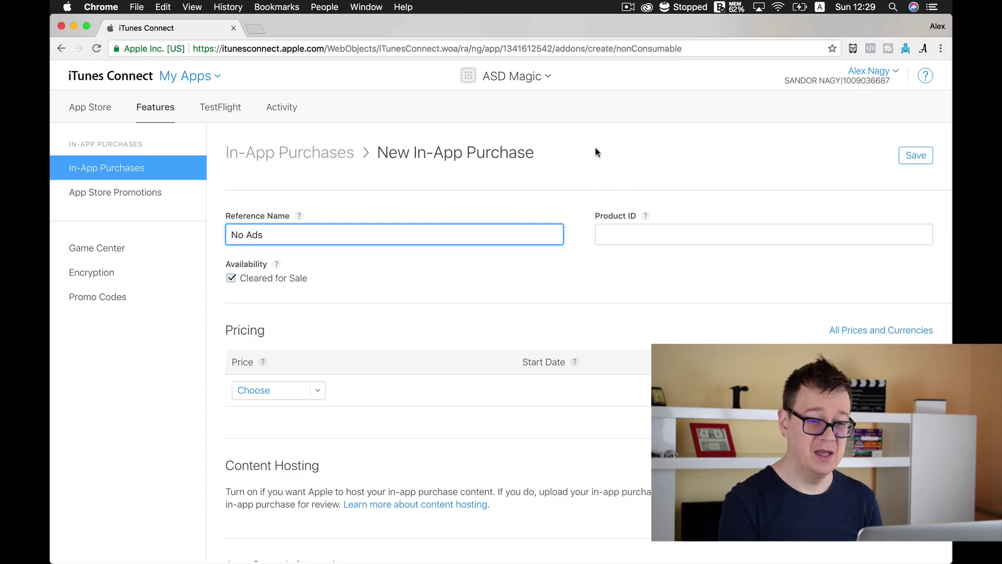
{"action": "left_click", "coordinate": [628, 229]}
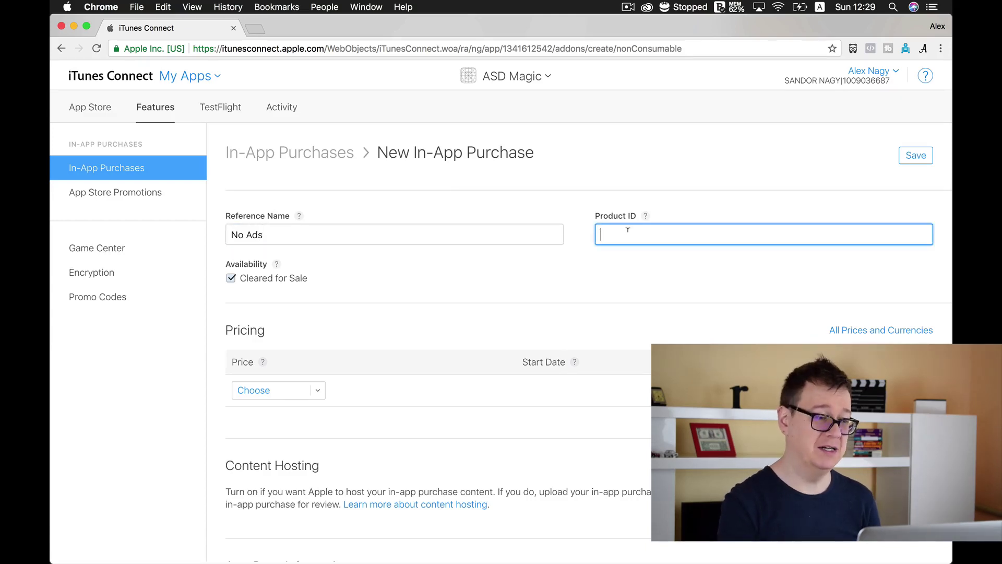
{"action": "left_click", "coordinate": [484, 235]}
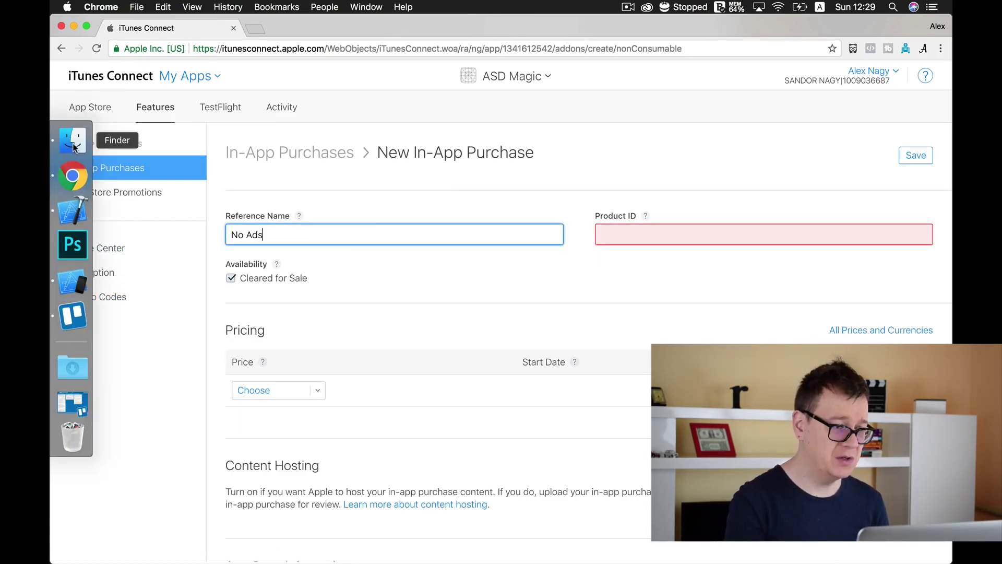
{"action": "left_click", "coordinate": [76, 146]}
Open ASDMagic.xcodeproj from Desktop > Work > ASD_30DaysChallenge > ASDMagic in Xcode
{"action": "scroll", "coordinate": [390, 309], "scroll_direction": "down", "scroll_amount": 3}
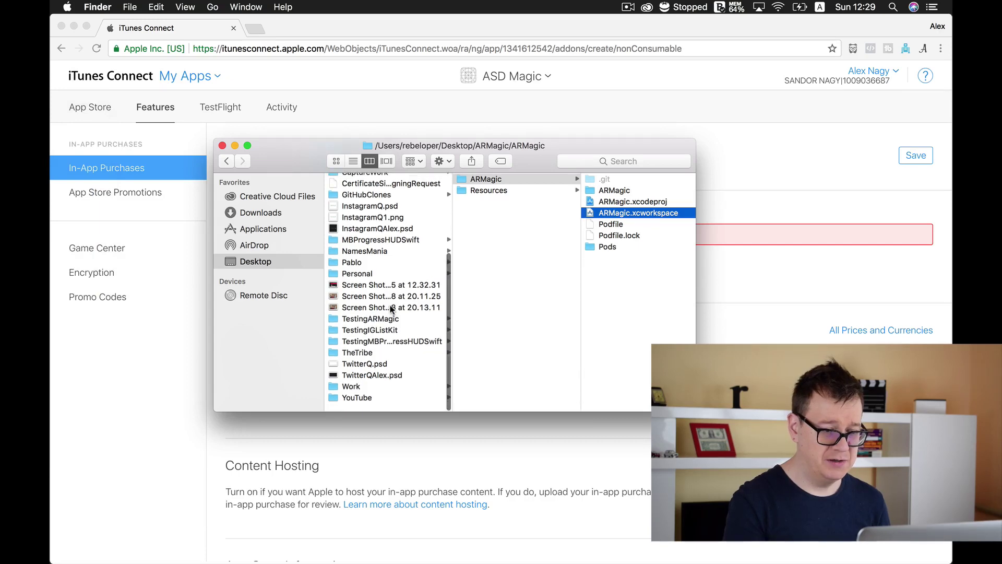
{"action": "left_click", "coordinate": [351, 396]}
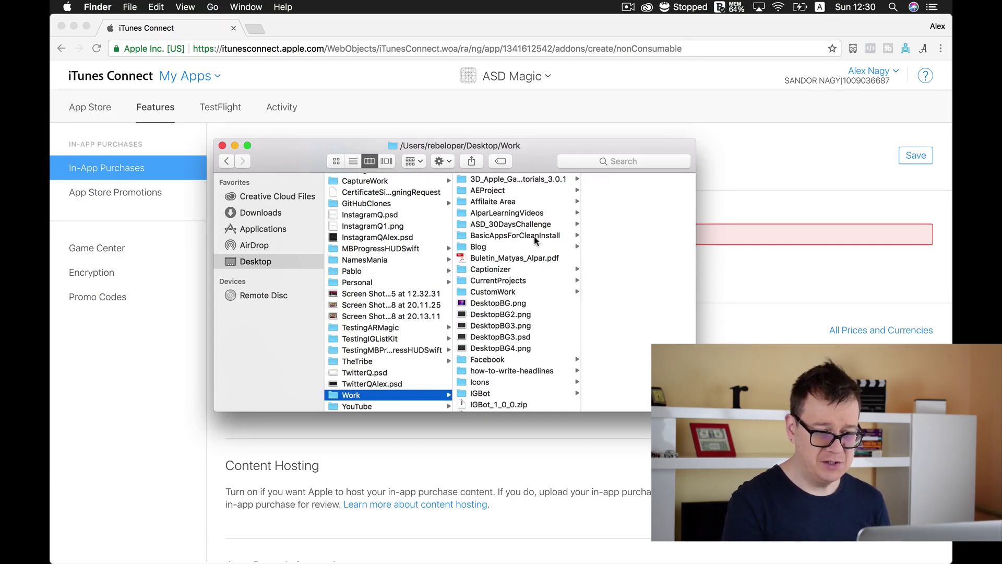
{"action": "left_click", "coordinate": [514, 224]}
{"action": "left_click", "coordinate": [605, 246]}
{"action": "double_click", "coordinate": [535, 201]}
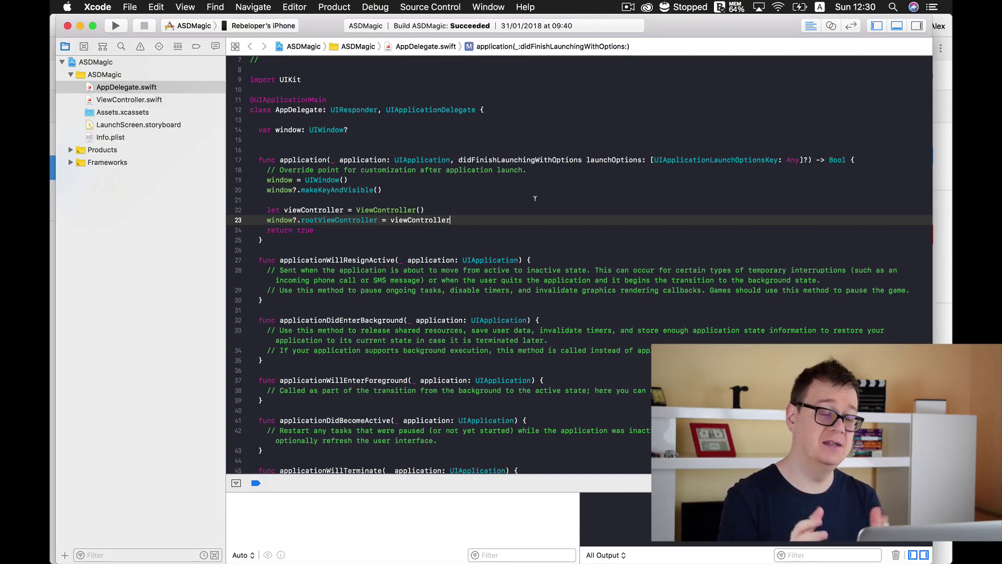
Select the ASDMagic target's bundle identifier com.Rebeloper.ASDMagic in General settings
{"action": "left_click", "coordinate": [98, 62]}
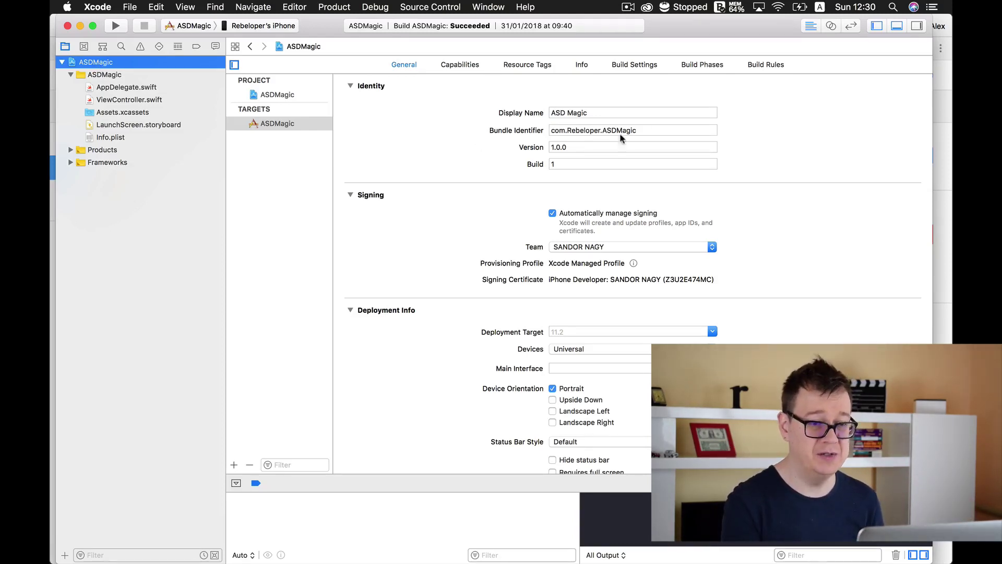
{"action": "triple_click", "coordinate": [663, 129]}
{"action": "key", "text": "super+c"}
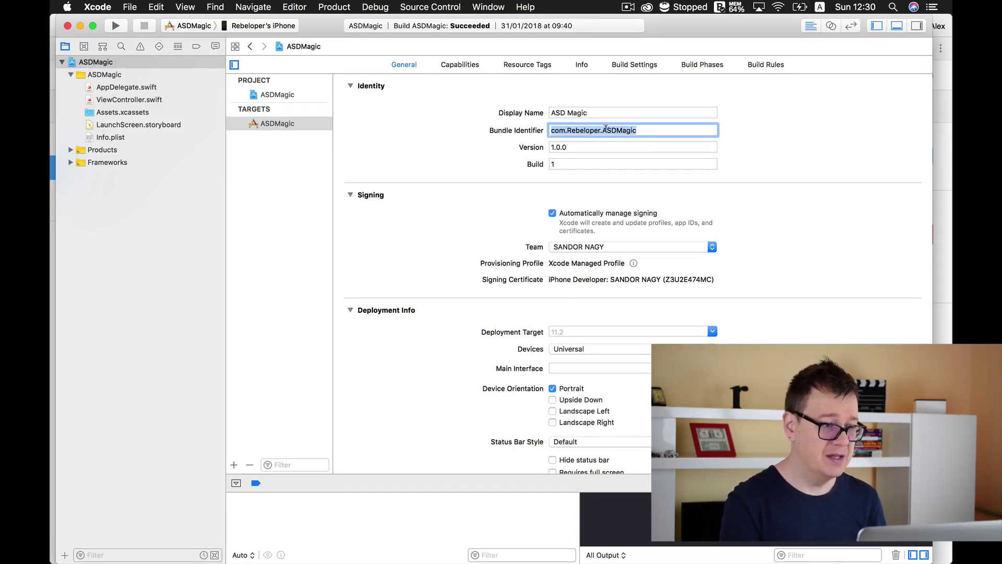
Paste the bundle identifier into Product ID and append .NoAds, giving com.Rebeloper.ASDMagic.NoAds
{"action": "left_click", "coordinate": [70, 176]}
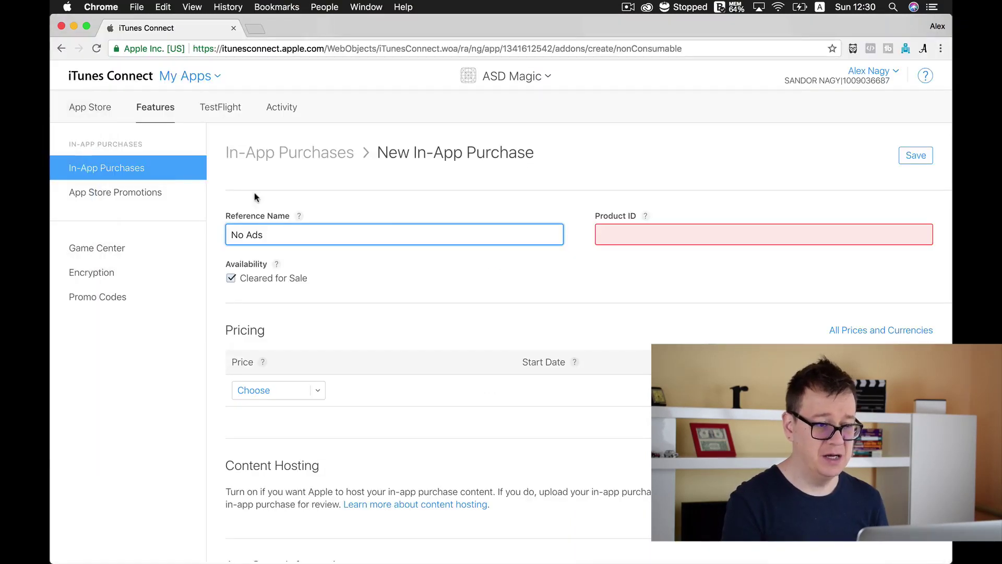
{"action": "left_click", "coordinate": [604, 241]}
{"action": "key", "text": "super+v"}
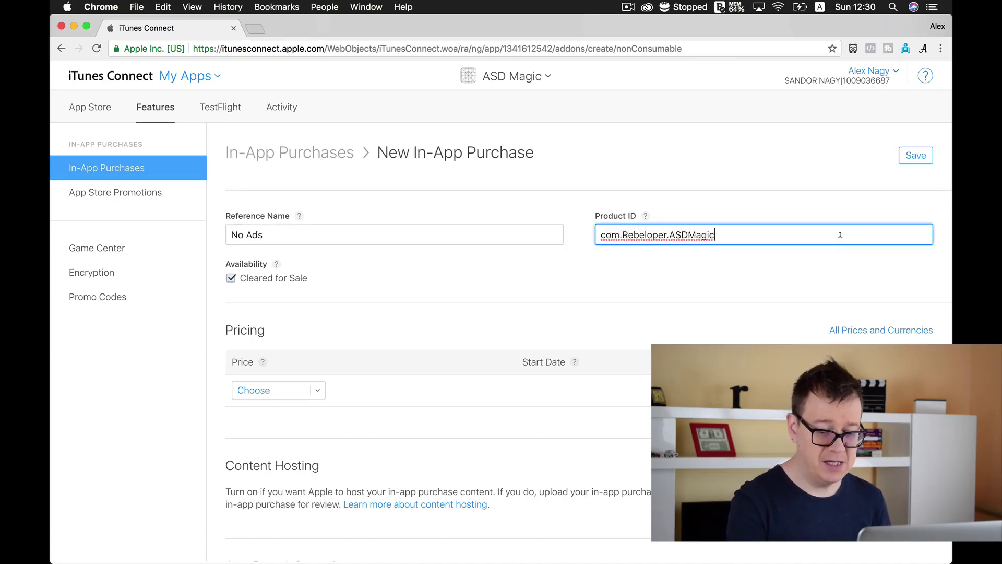
{"action": "type", "text": ".NoAds"}
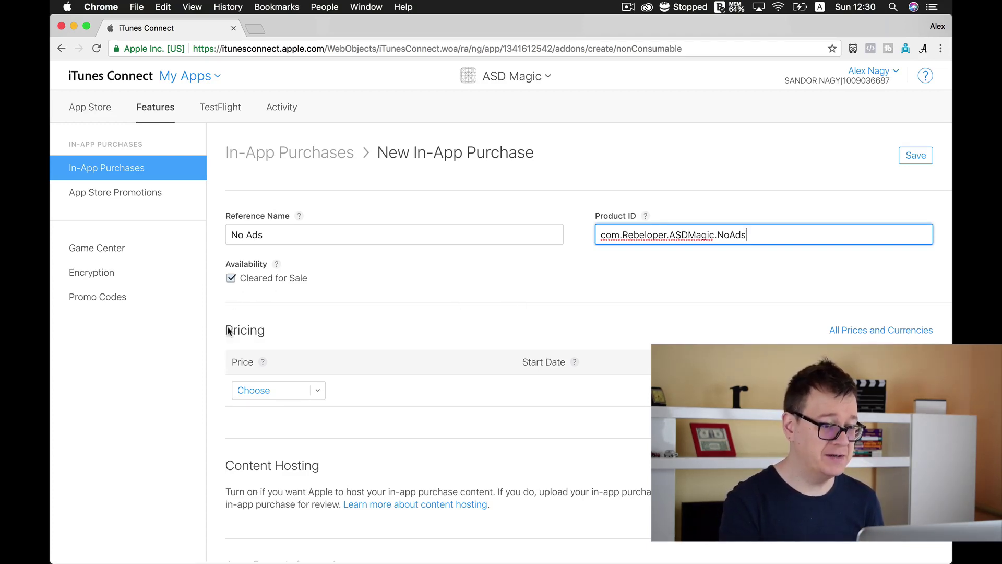
Set price RON 4.99 (Tier 1) and English display name No Ads with description 'Remove all the ads for the app.'
{"action": "left_click", "coordinate": [316, 392]}
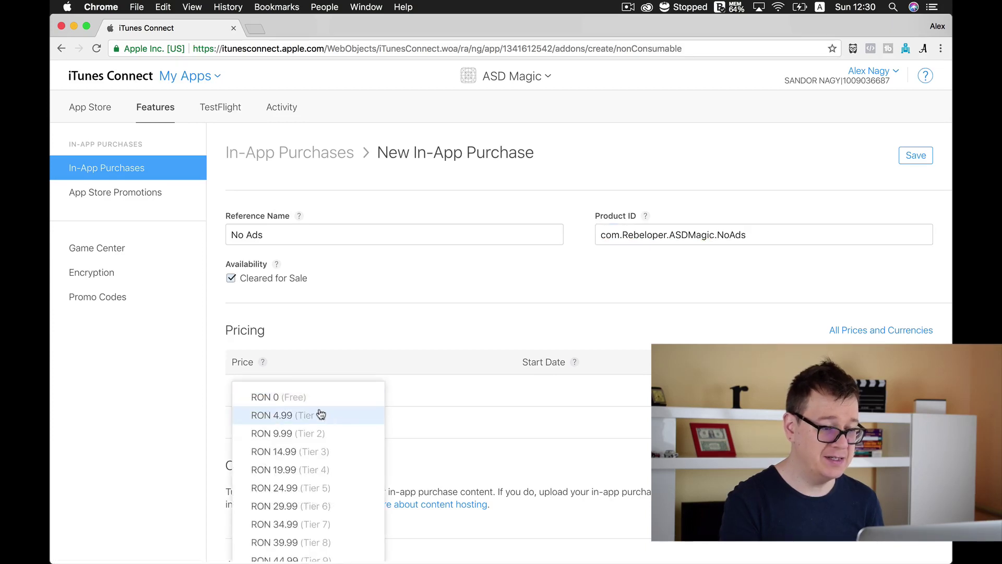
{"action": "left_click", "coordinate": [337, 418]}
{"action": "scroll", "coordinate": [219, 364], "scroll_direction": "down", "scroll_amount": 5}
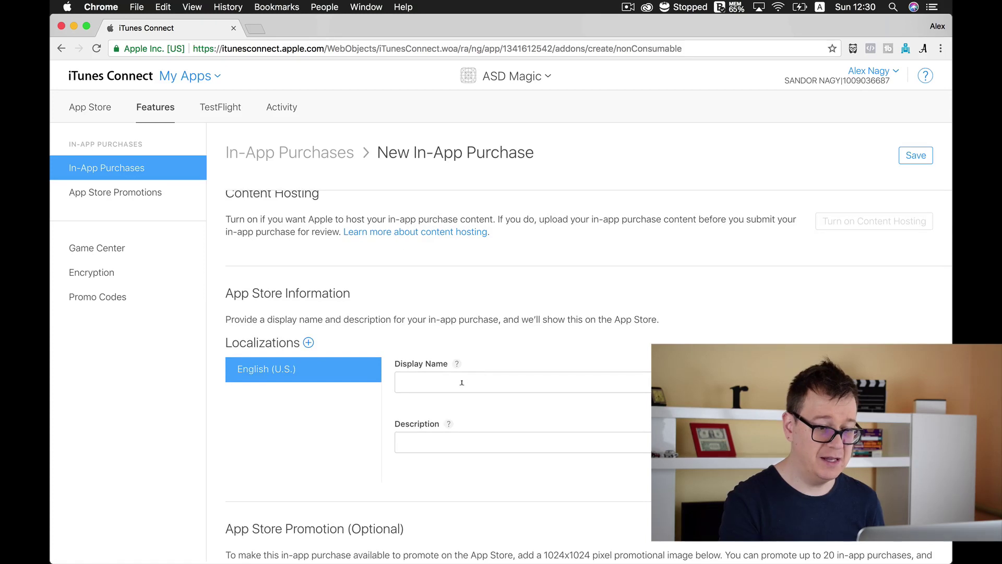
{"action": "left_click", "coordinate": [461, 383]}
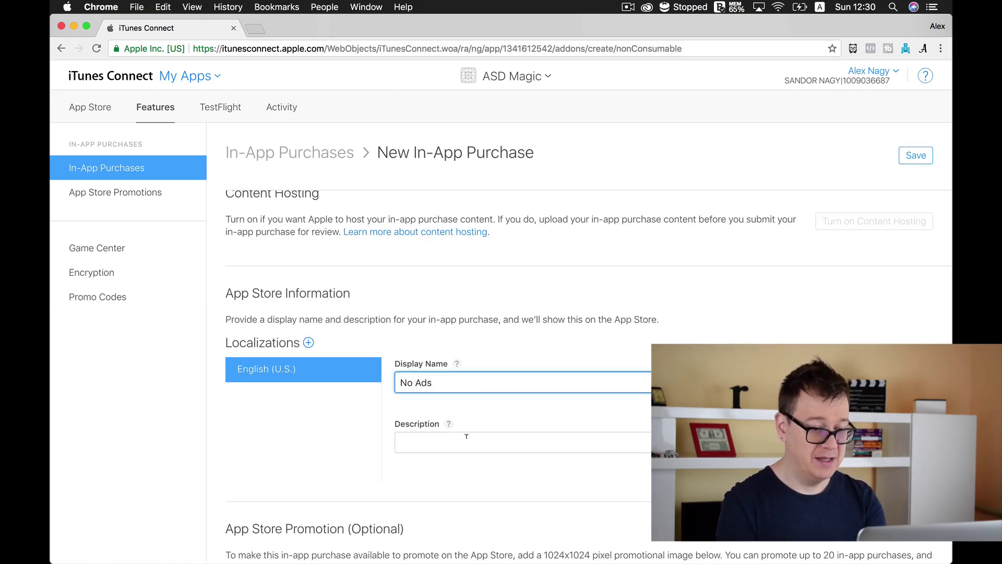
{"action": "left_click", "coordinate": [439, 441]}
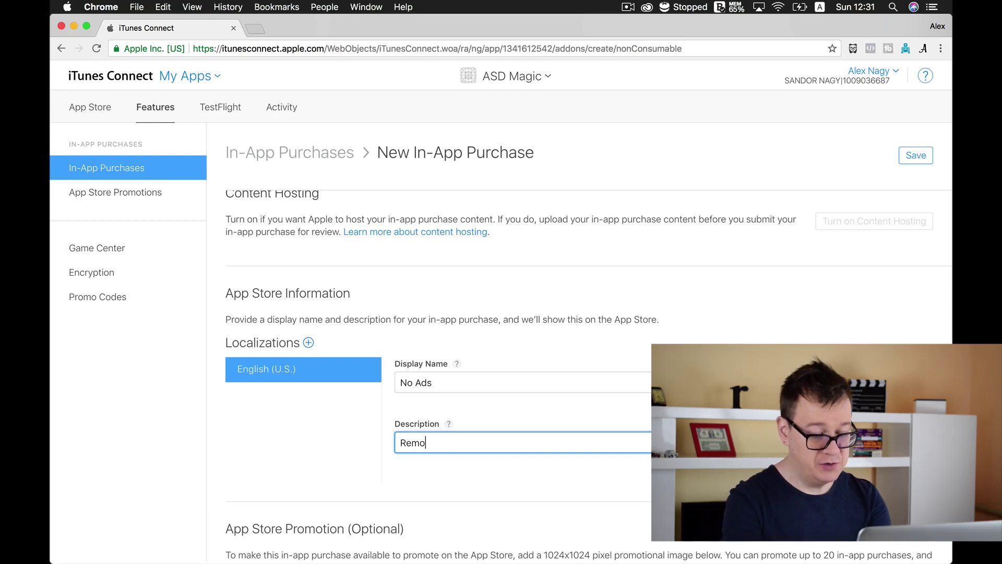
{"action": "type", "text": "Remove all the ads for the app."}
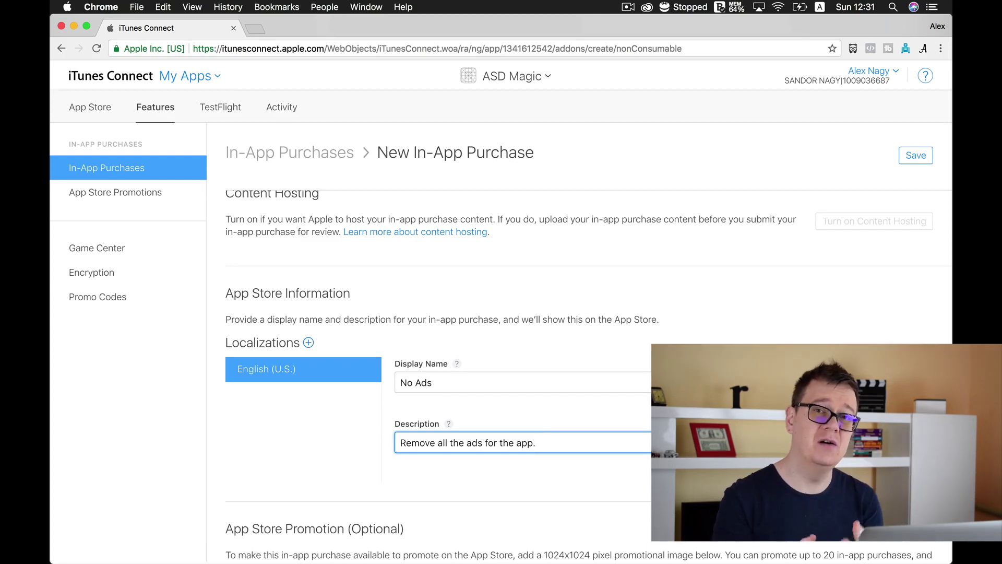
{"action": "left_click", "coordinate": [209, 373]}
Review the 1024x1024 promotional image note, then save the No Ads purchase
{"action": "scroll", "coordinate": [209, 372], "scroll_direction": "down", "scroll_amount": 10}
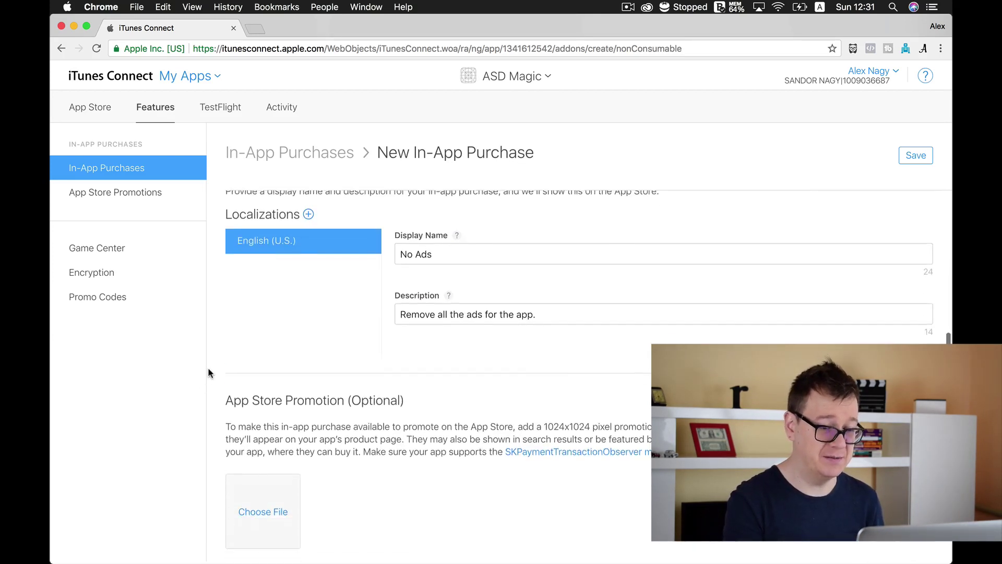
{"action": "scroll", "coordinate": [209, 372], "scroll_direction": "up", "scroll_amount": 2}
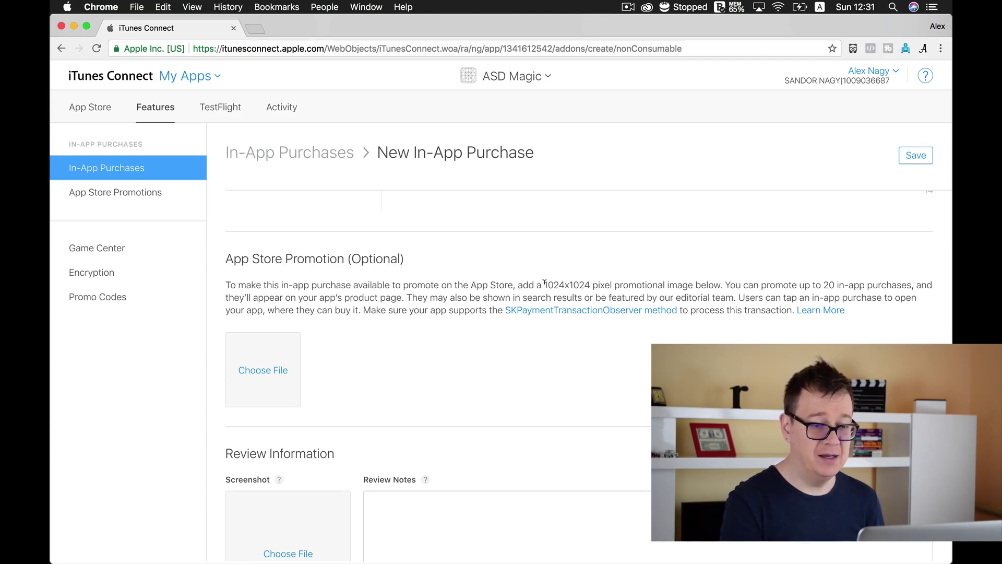
{"action": "left_click_drag", "start_coordinate": [544, 284], "coordinate": [687, 284]}
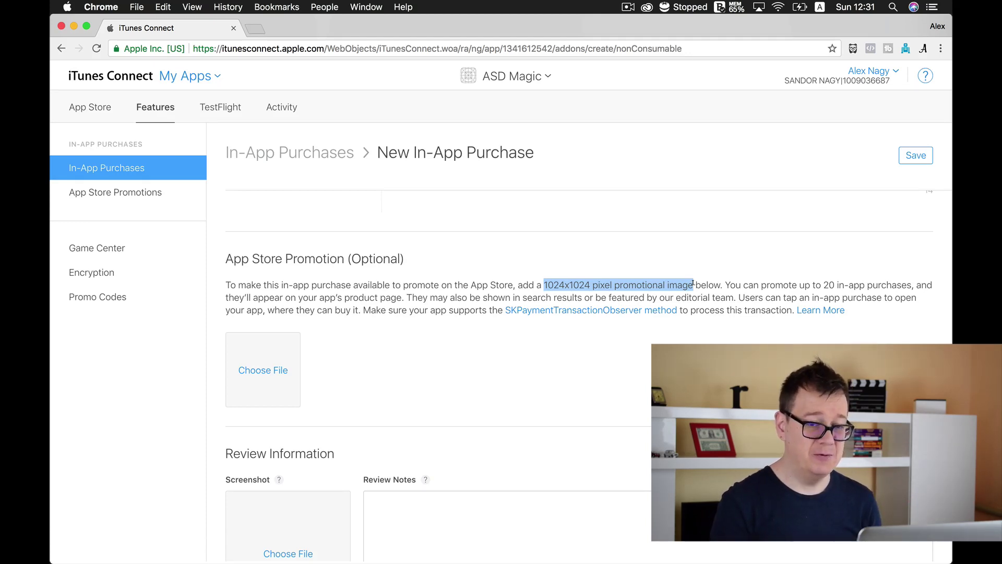
{"action": "left_click", "coordinate": [218, 347]}
{"action": "scroll", "coordinate": [219, 347], "scroll_direction": "down", "scroll_amount": 3}
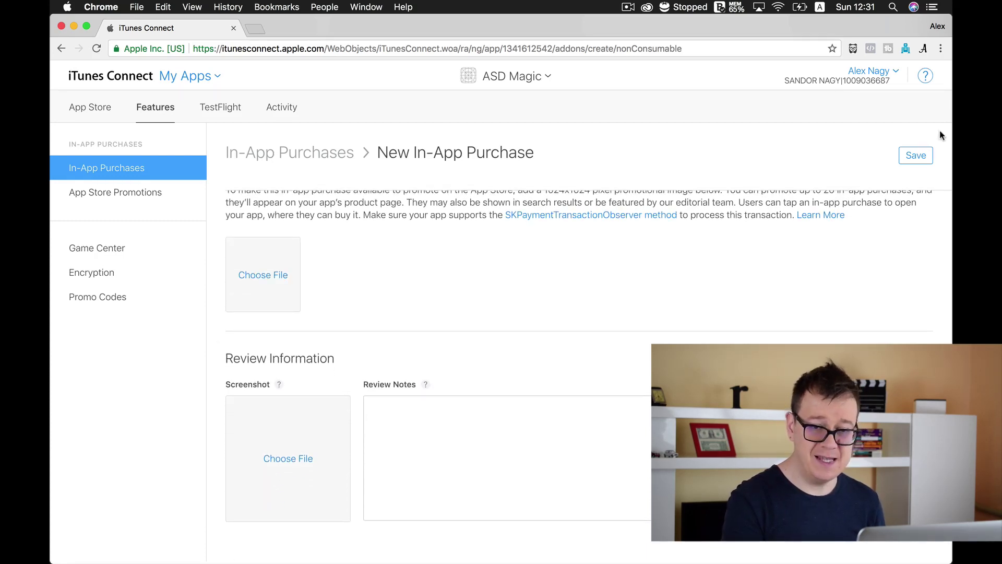
{"action": "left_click", "coordinate": [916, 159]}
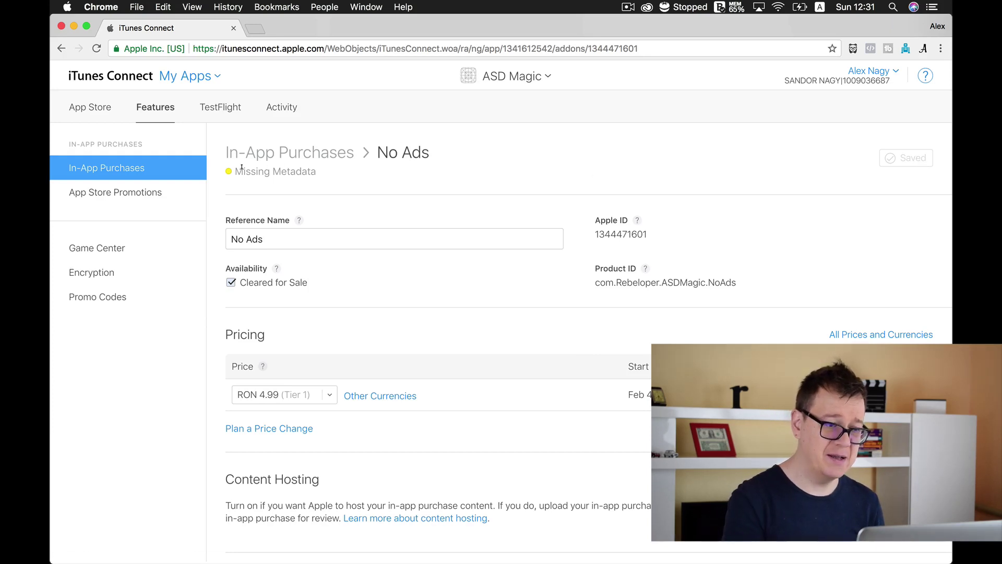
Reopen No Ads from the In-App Purchases list and scroll to Review Information
{"action": "left_click", "coordinate": [139, 172]}
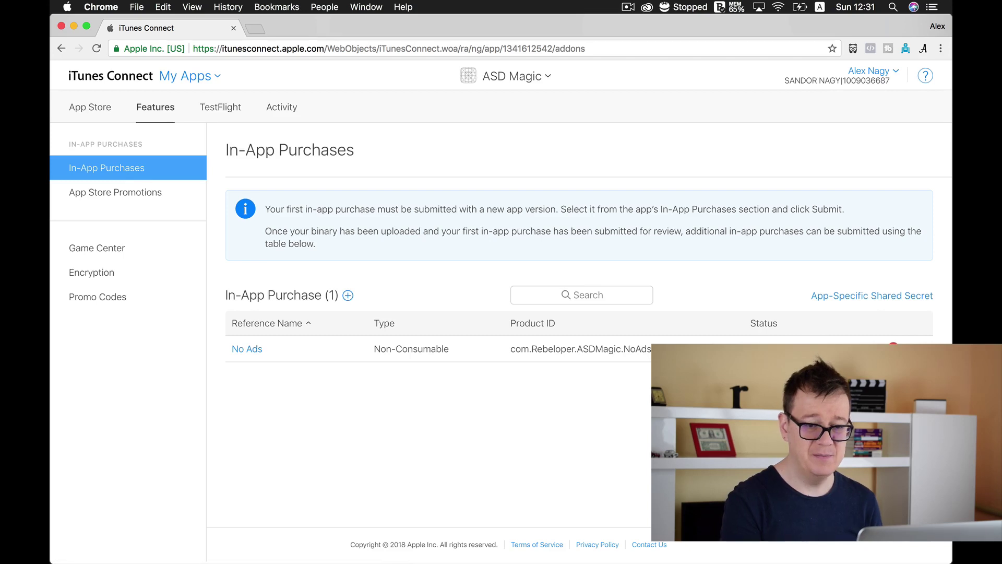
{"action": "left_click", "coordinate": [247, 350]}
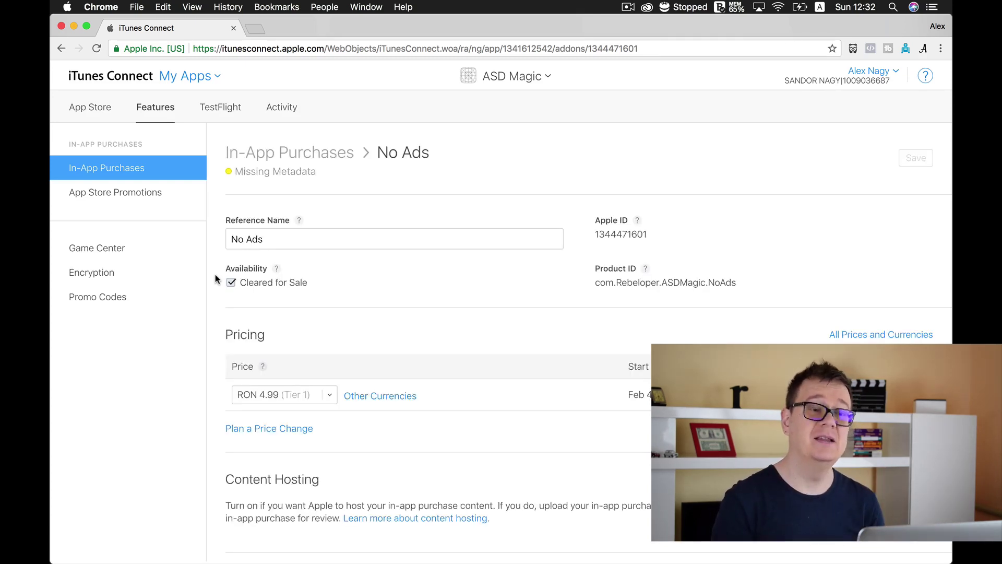
{"action": "scroll", "coordinate": [215, 274], "scroll_direction": "down", "scroll_amount": 10}
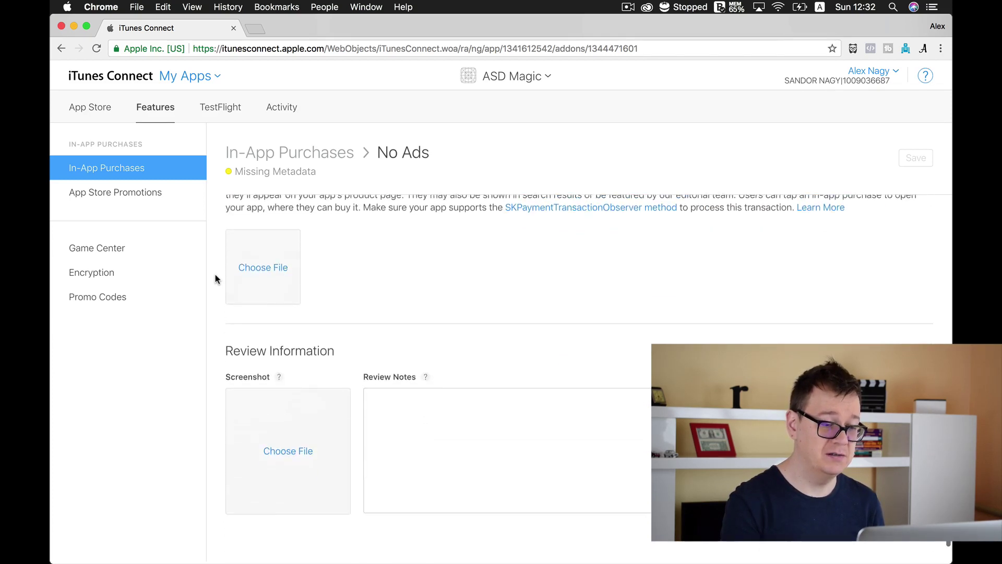
Upload the menu screenshot from Work > CurrentProjects > AntiCandyCrunch11 > Resources > Images > Assets.xcassets as review screenshot
{"action": "left_click", "coordinate": [293, 413]}
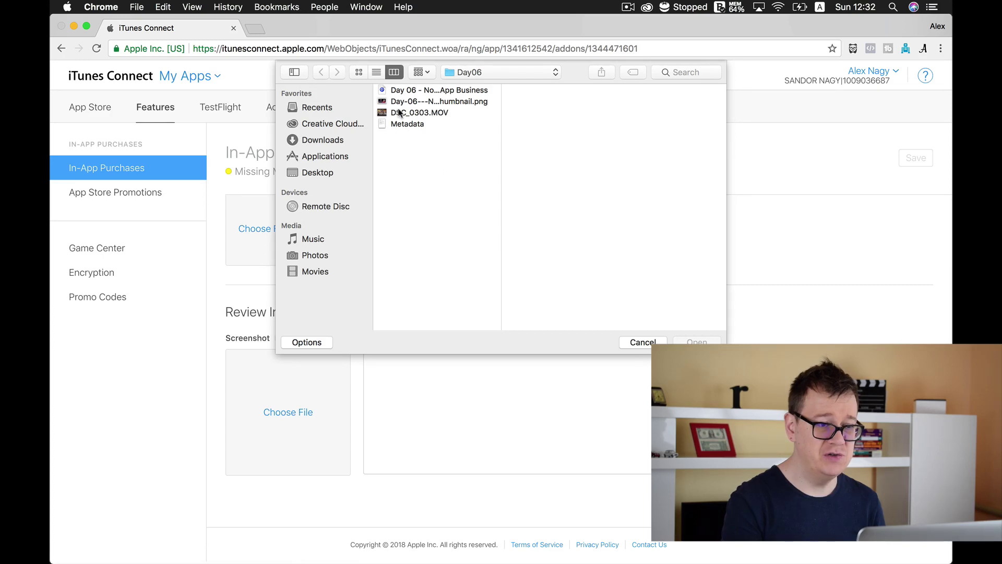
{"action": "left_click", "coordinate": [327, 173]}
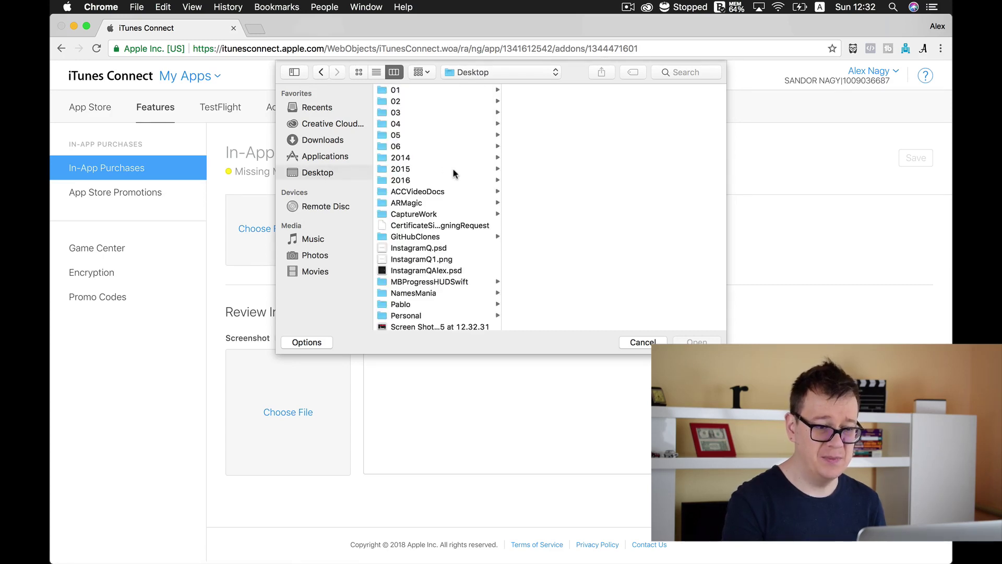
{"action": "scroll", "coordinate": [453, 173], "scroll_direction": "down", "scroll_amount": 5}
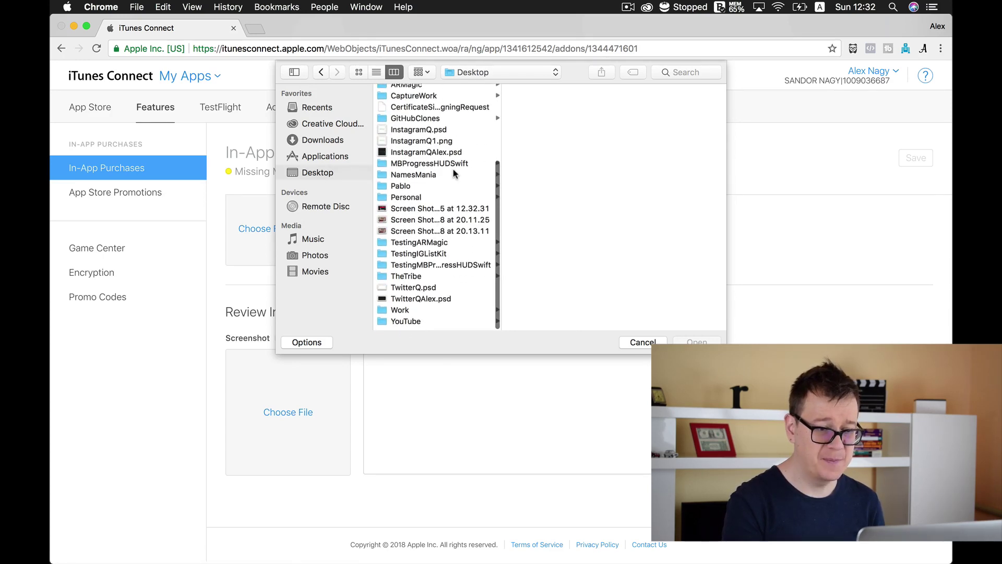
{"action": "key", "text": "w"}
{"action": "left_click", "coordinate": [566, 192]}
{"action": "left_click", "coordinate": [616, 101]}
{"action": "left_click", "coordinate": [574, 123]}
{"action": "left_click", "coordinate": [644, 99]}
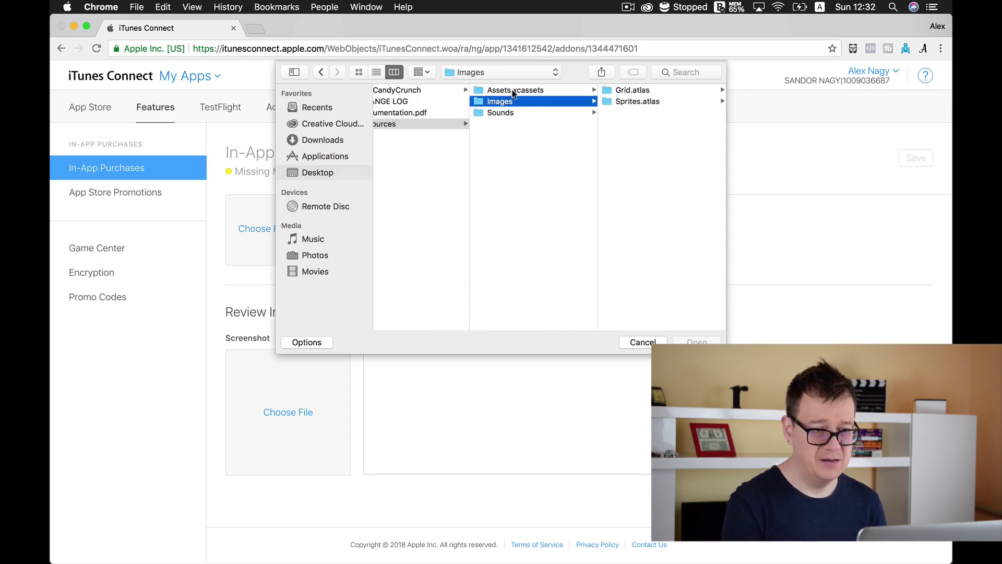
{"action": "left_click", "coordinate": [511, 90]}
{"action": "double_click", "coordinate": [629, 111]}
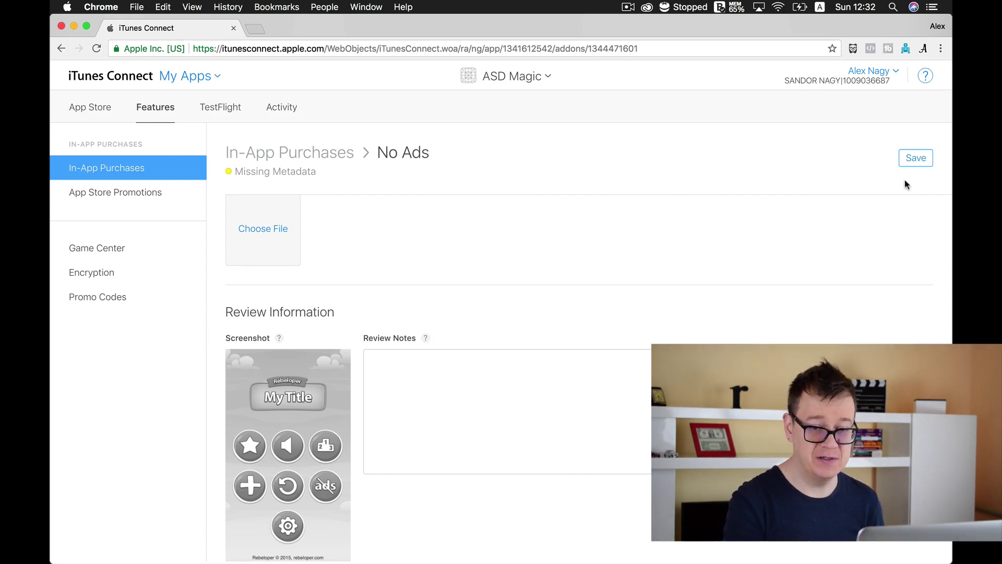
Save the No Ads in-app purchase with its attached review screenshot
{"action": "left_click", "coordinate": [917, 158]}
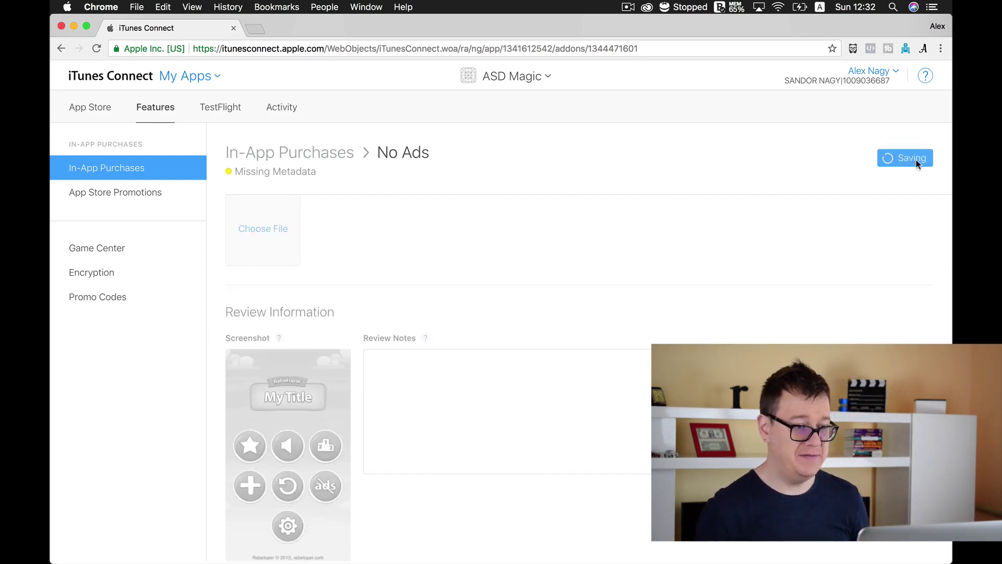